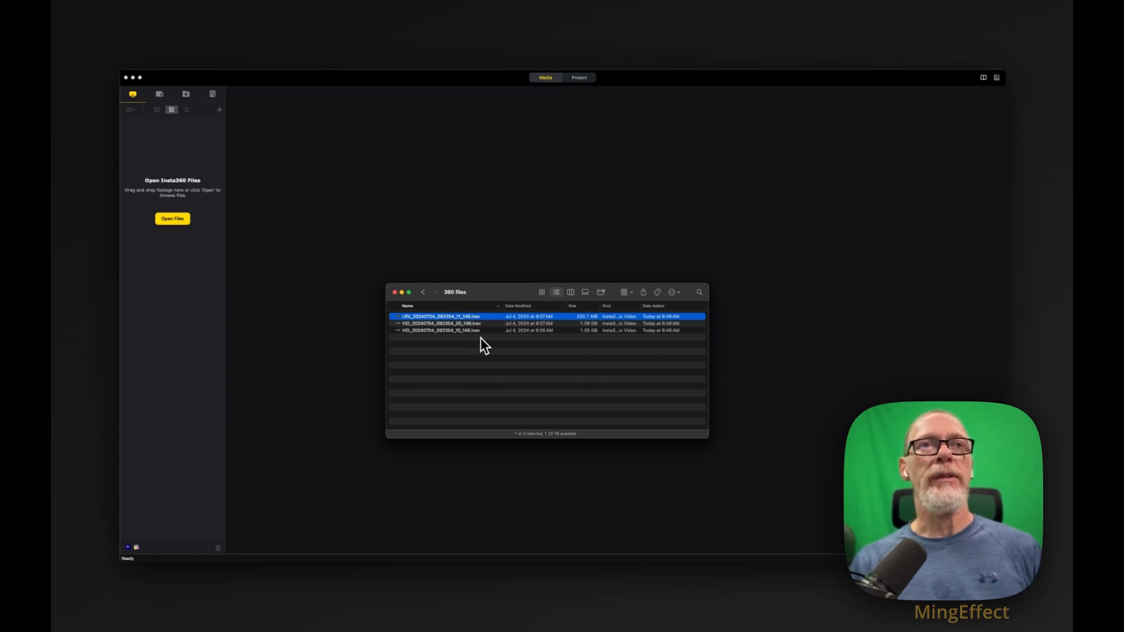
Preview the LRV file and both VID .insv files in the 360 files folder, one after another.
key(space)
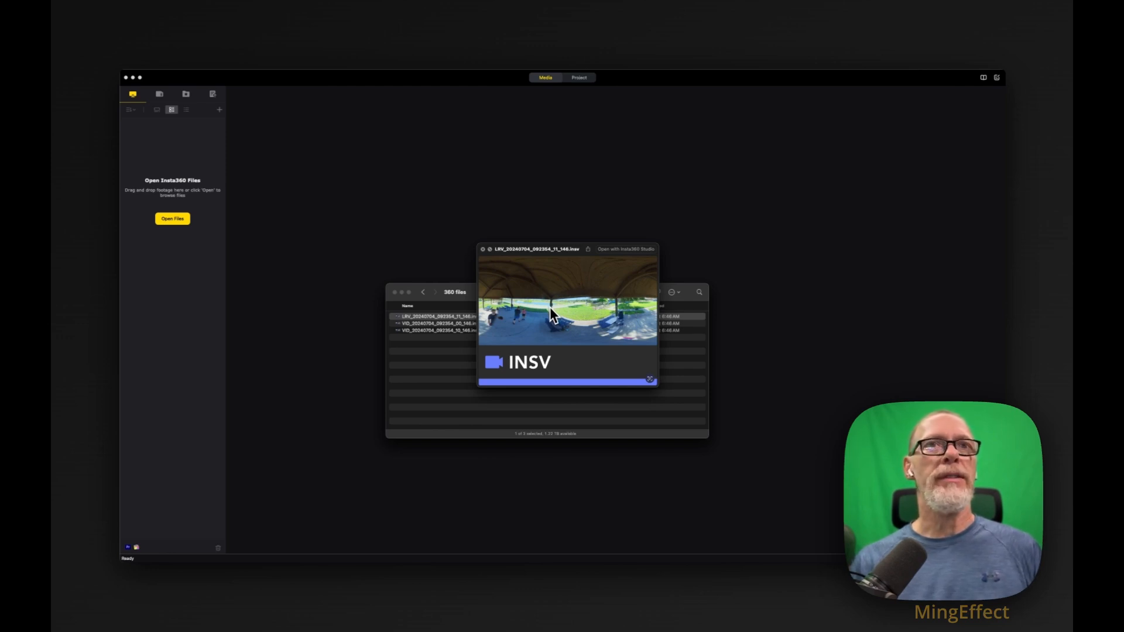
key(space)
click(475, 324)
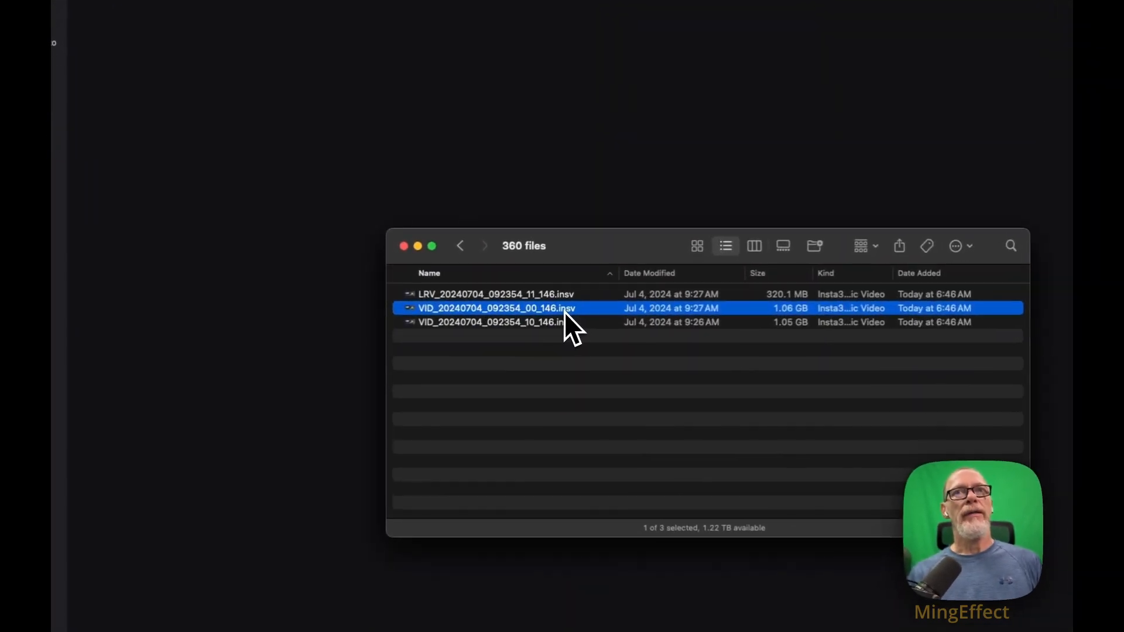
key(space)
key(space)
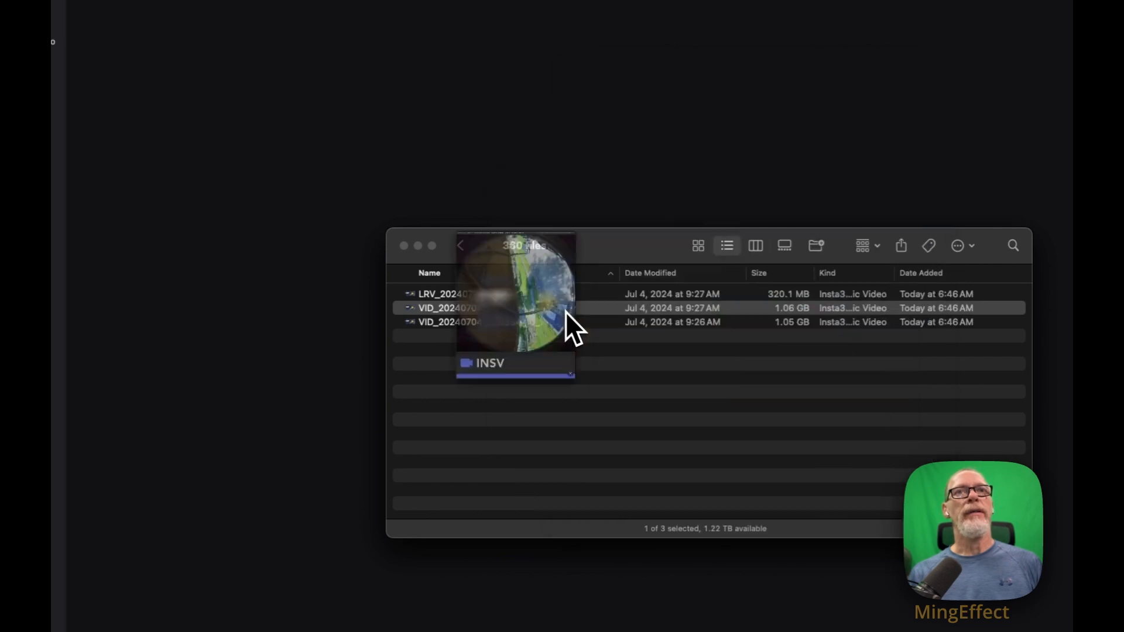
click(561, 322)
key(space)
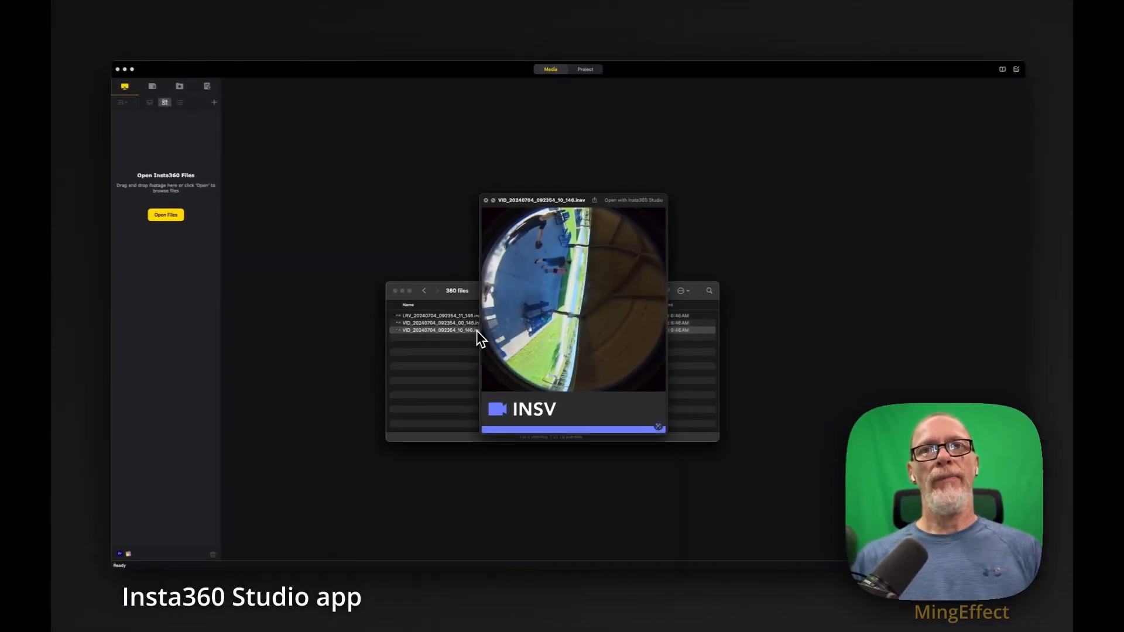
key(space)
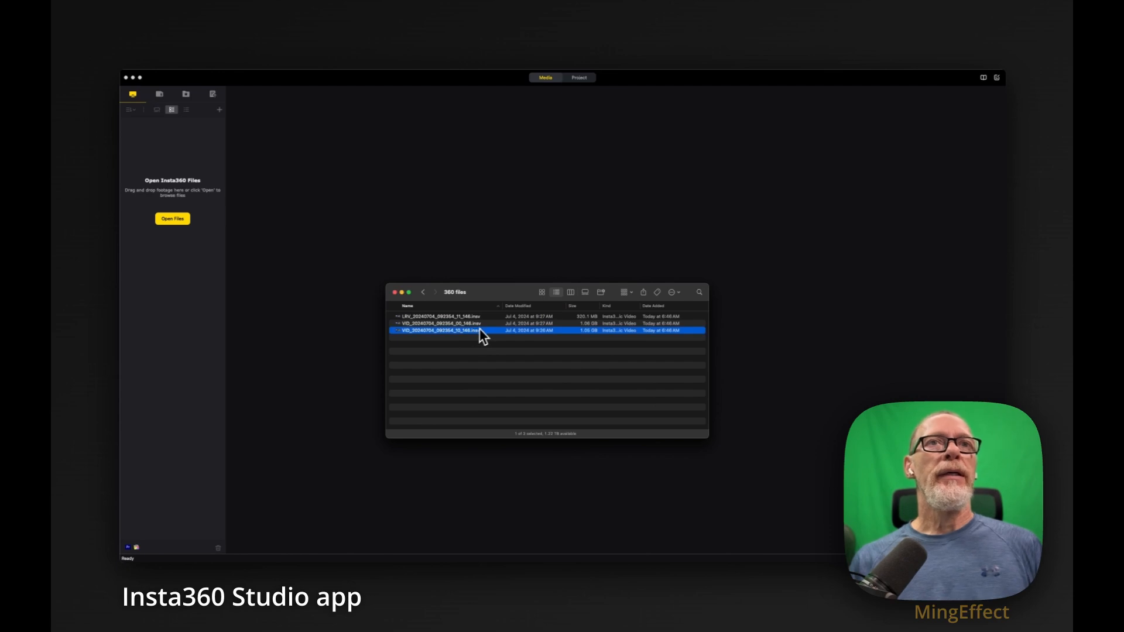
Select all three .insv files, open them in Insta360 Studio and reorient the 360 view around the two standing men.
drag(483, 344, 473, 316)
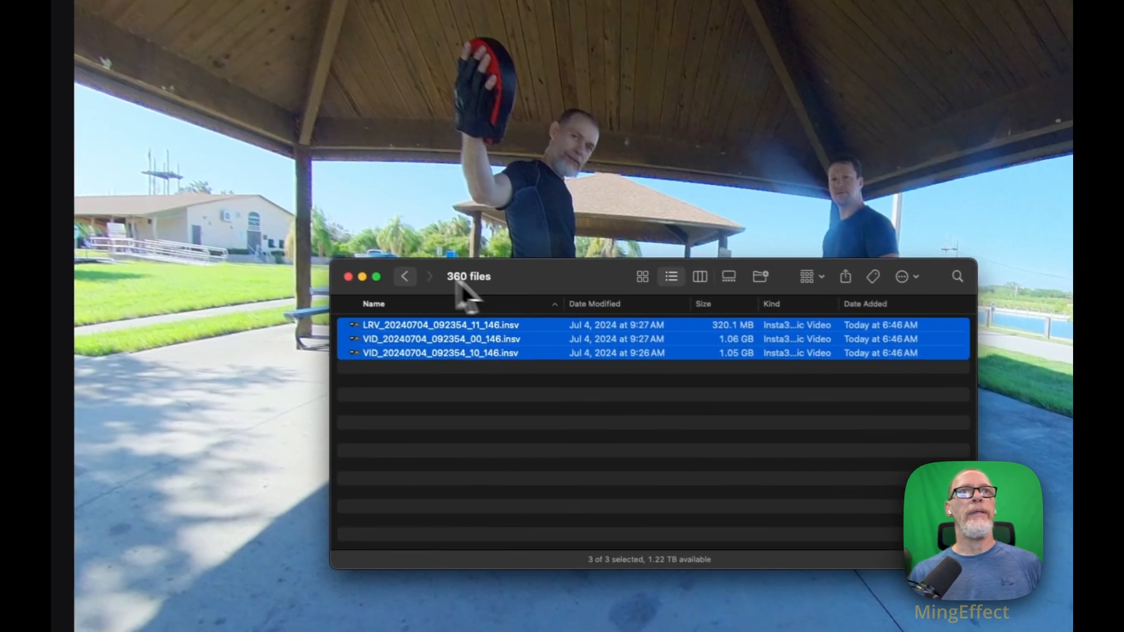
click(496, 432)
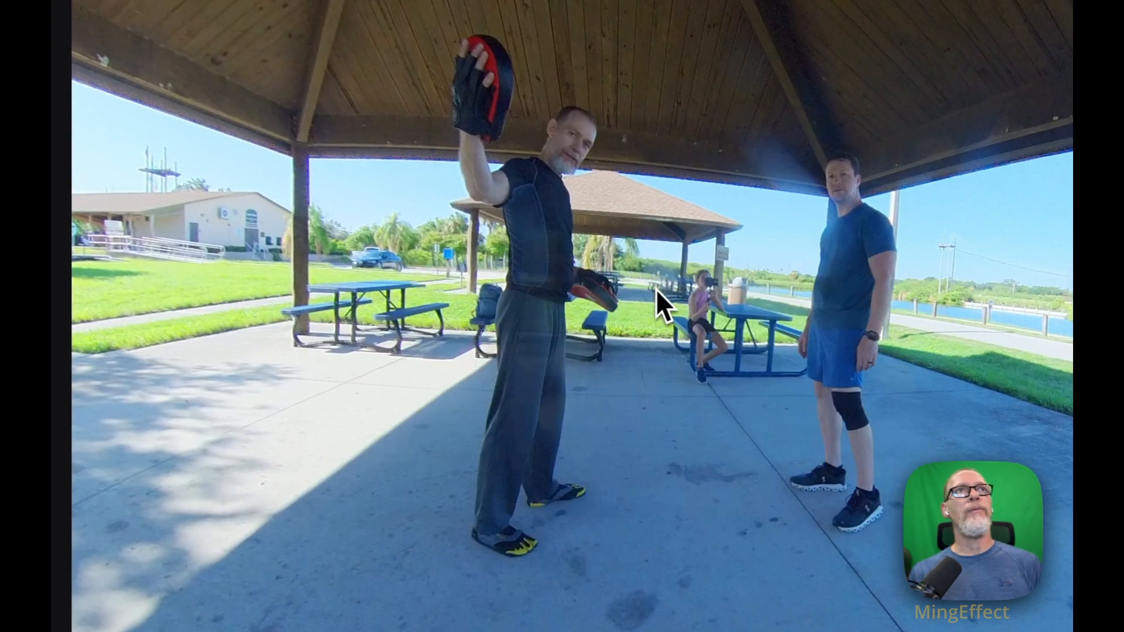
drag(709, 332, 684, 250)
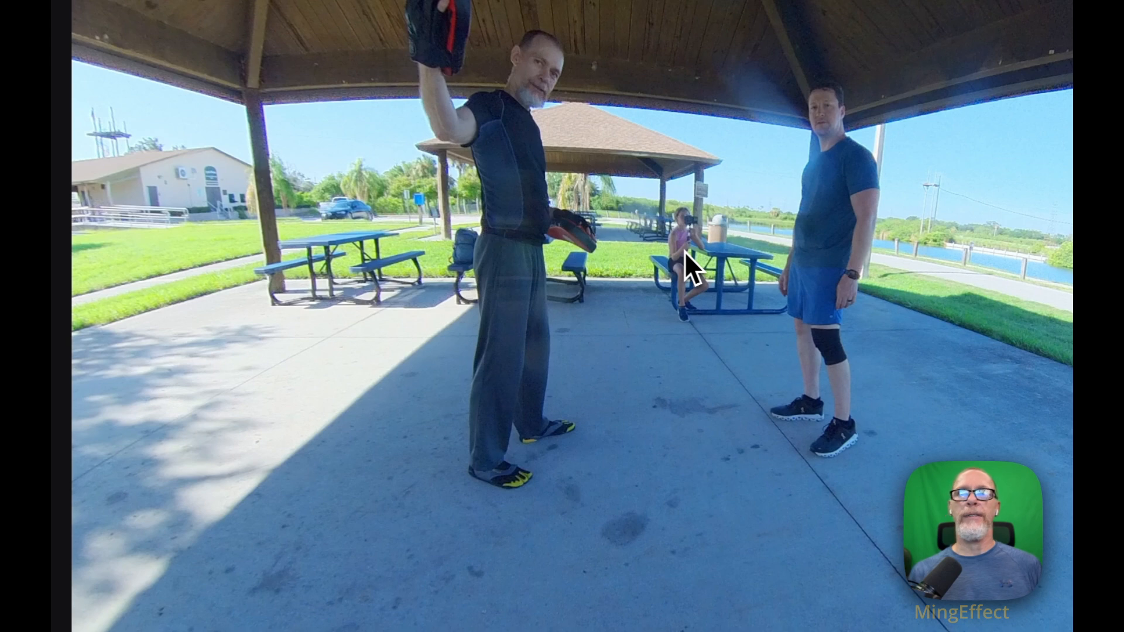
drag(691, 249, 516, 296)
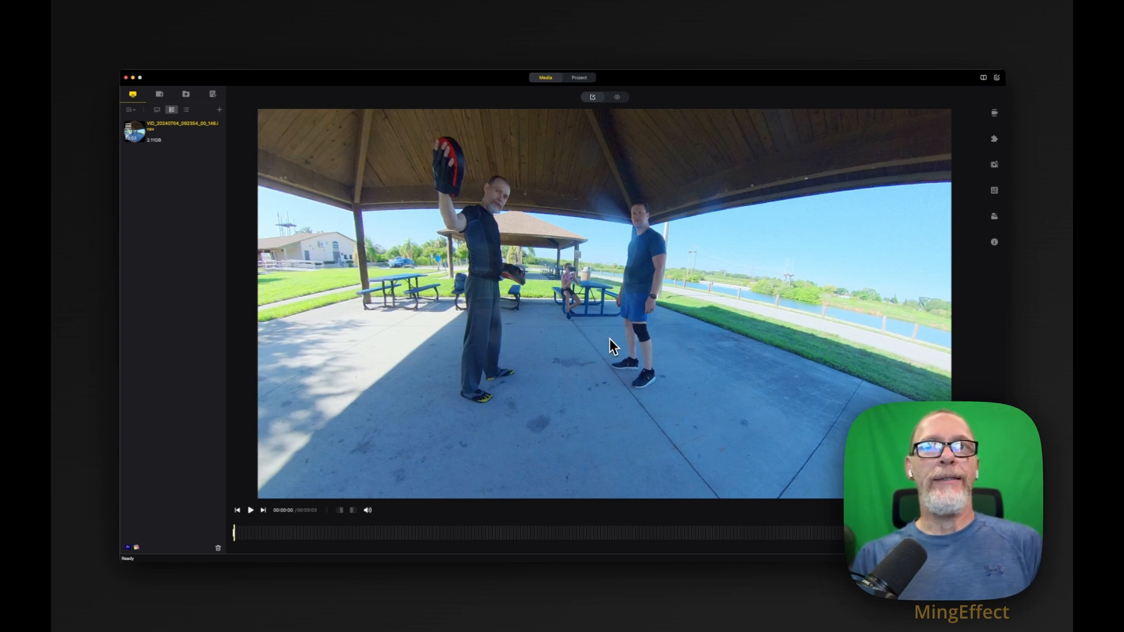
Turn off Direction Lock in the clip's stabilization settings, leaving FlowState Stabilization on.
click(994, 113)
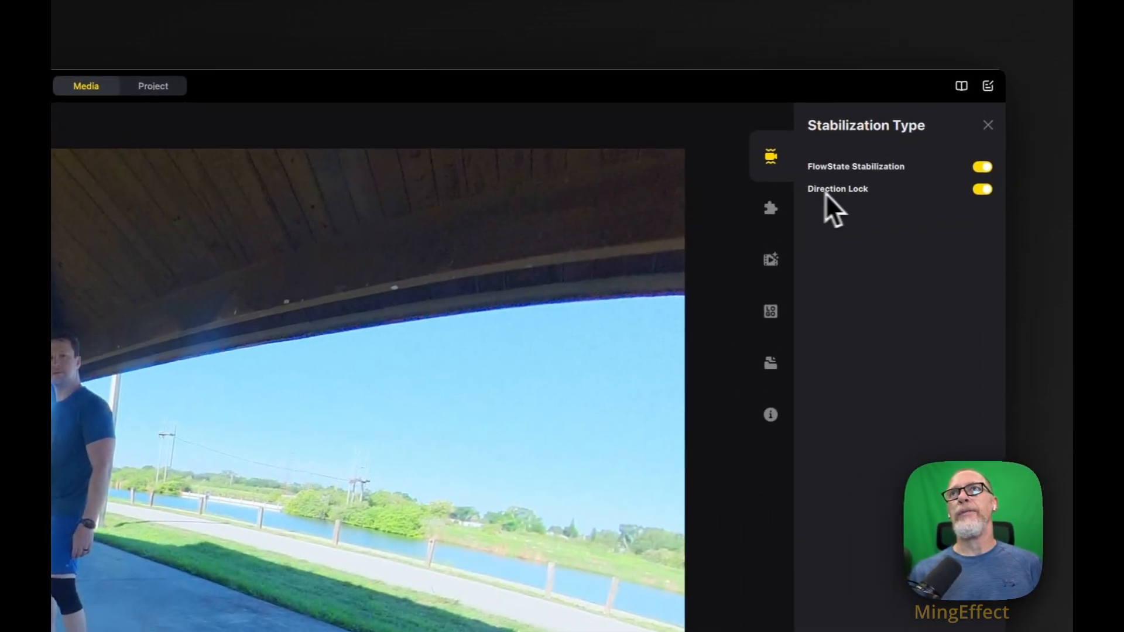
click(981, 189)
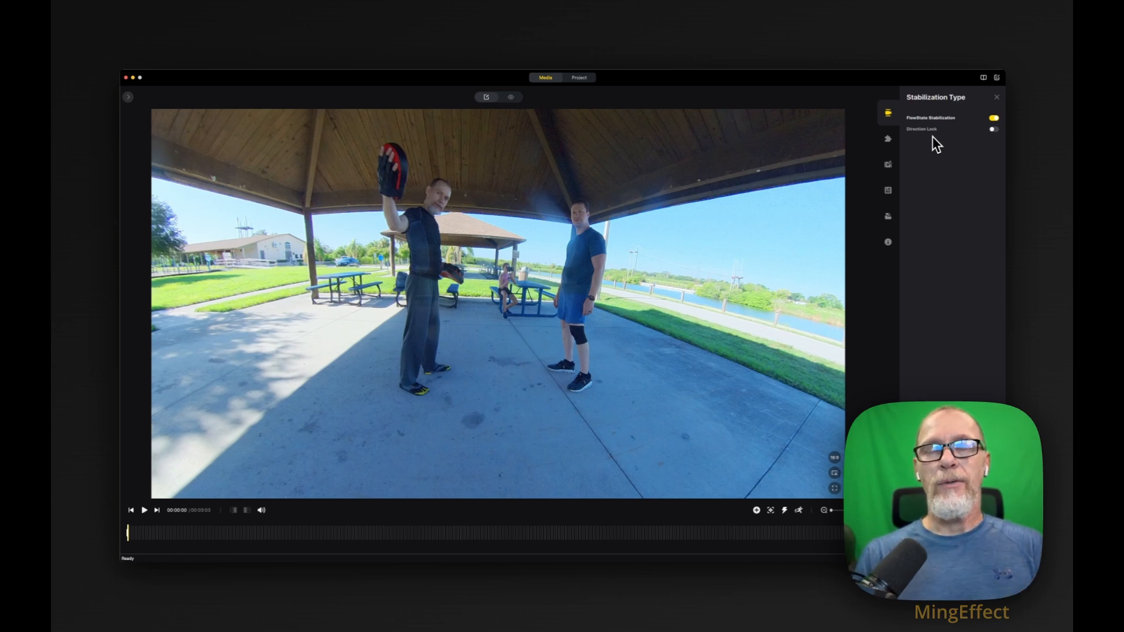
Compare the Normal lens stitching option with Sticky Lens Guards, end on Sticky Lens Guards and return to the stabilization settings.
click(888, 139)
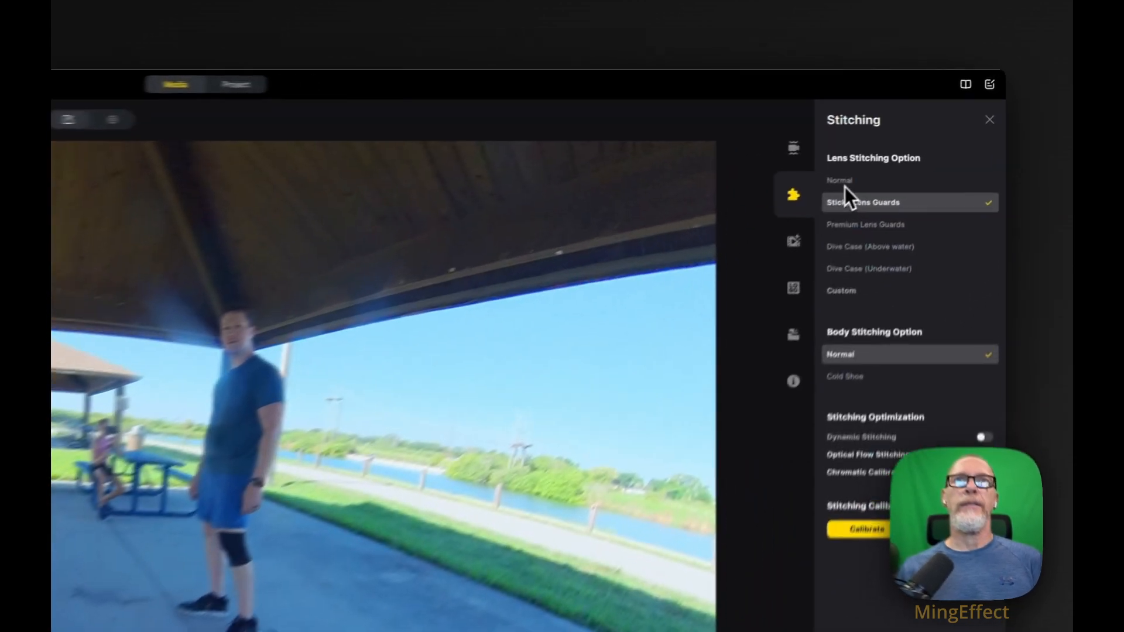
click(915, 133)
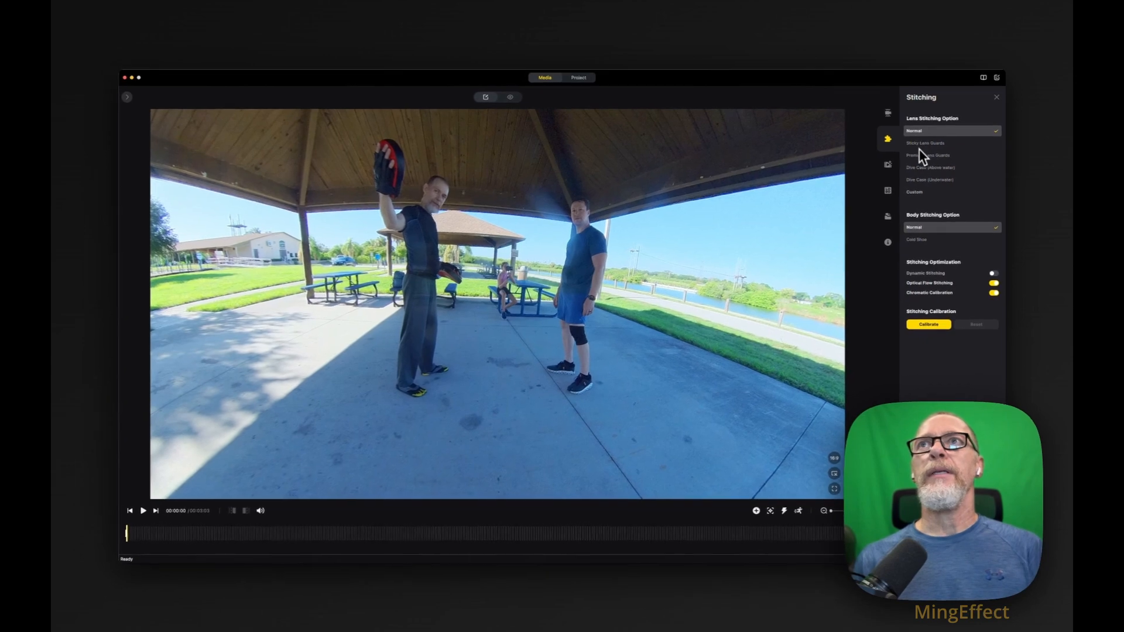
click(919, 145)
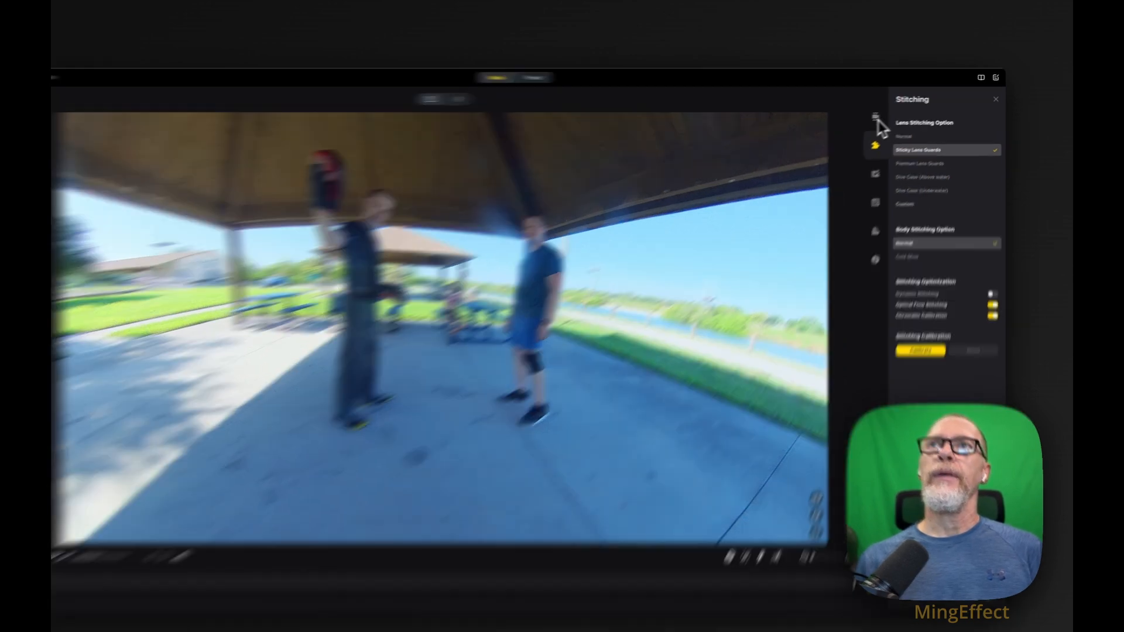
click(888, 113)
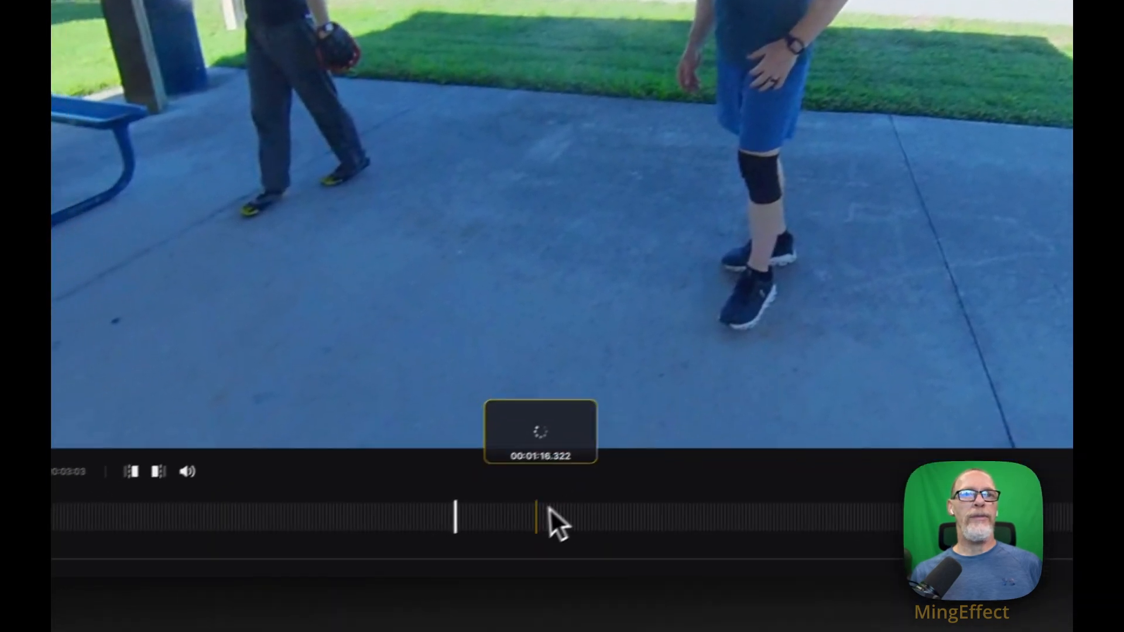
Go to about 00:01:45, reframe the view on the two sparring men, add a keyframe there and adjust the zoom.
drag(552, 509, 638, 517)
drag(511, 210, 823, 2)
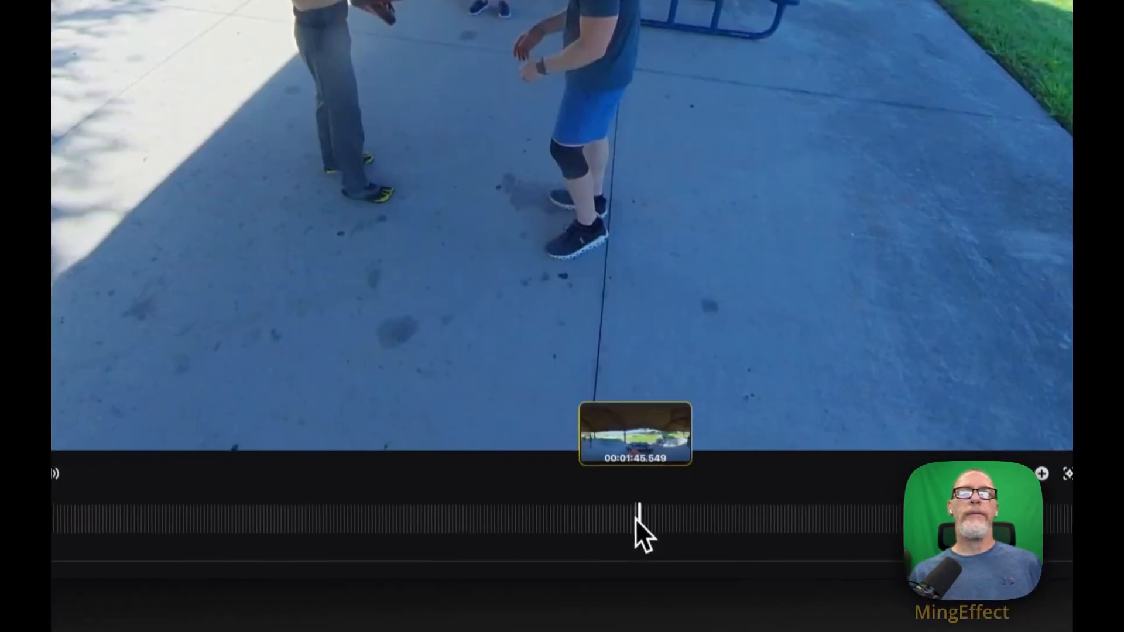
click(630, 625)
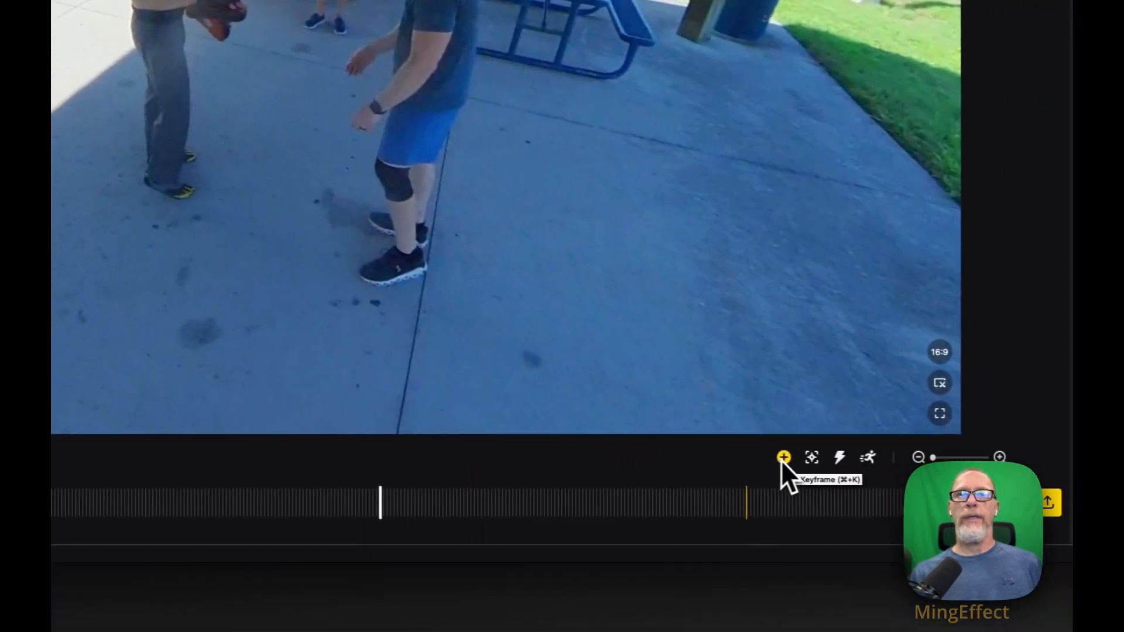
click(779, 458)
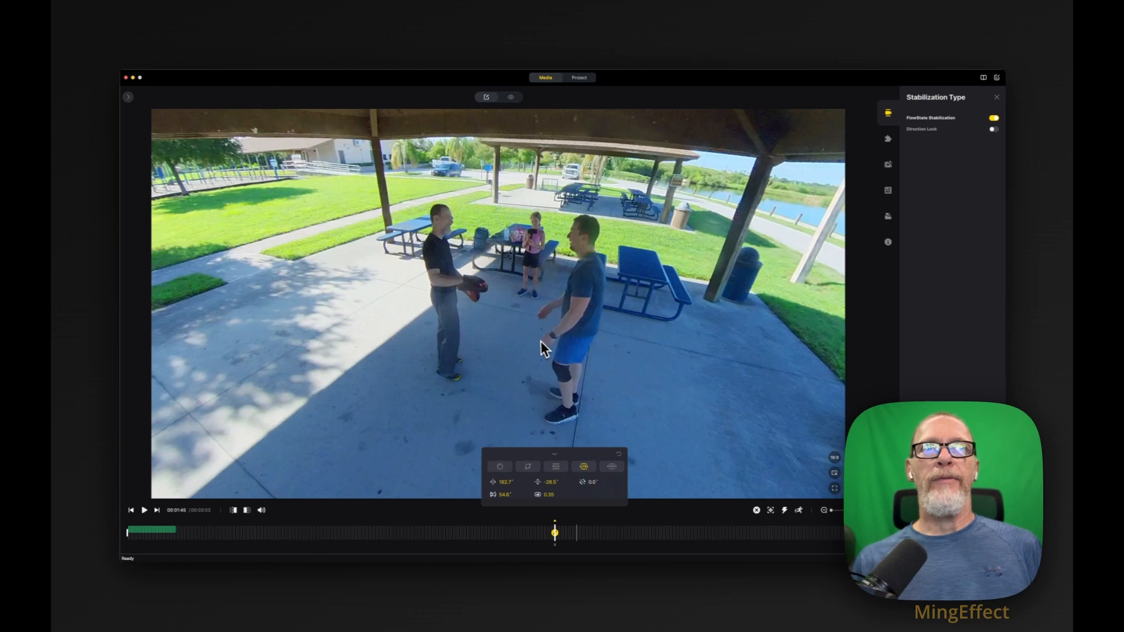
scroll(542, 365, up, 3)
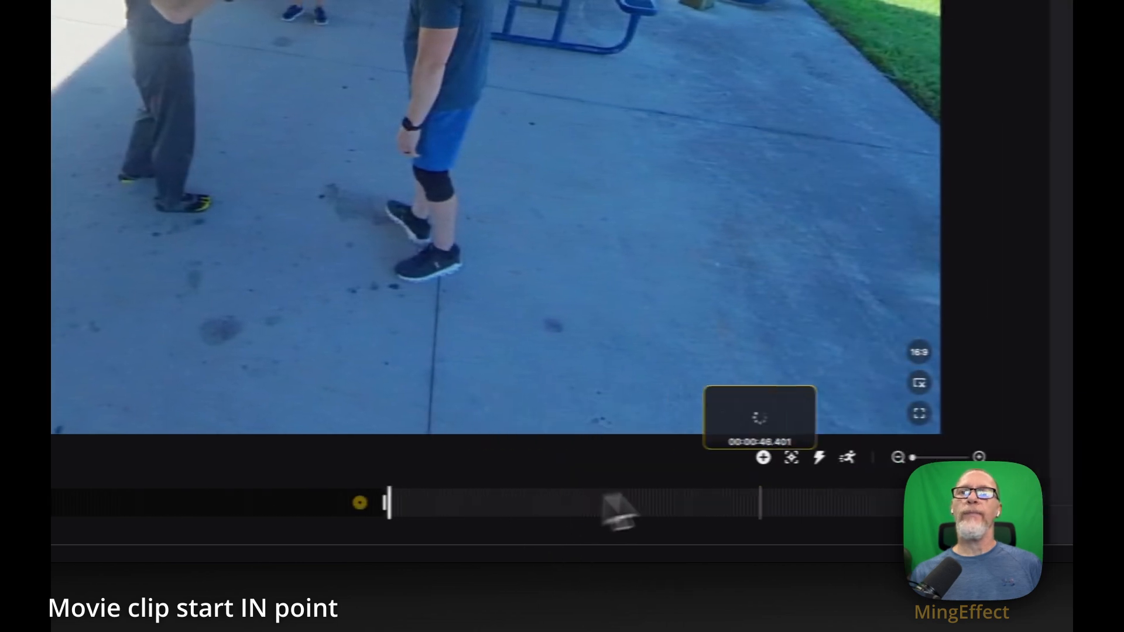
Start subject tracking near the clip's start point with the man in the blue shirt and shorts as the target.
click(791, 457)
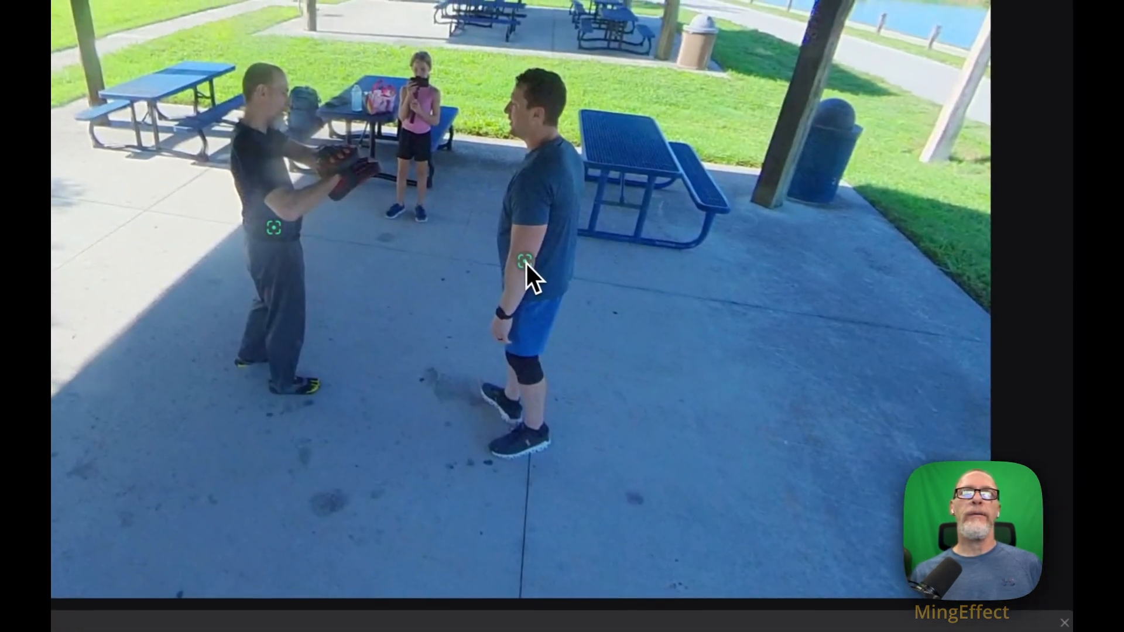
click(461, 159)
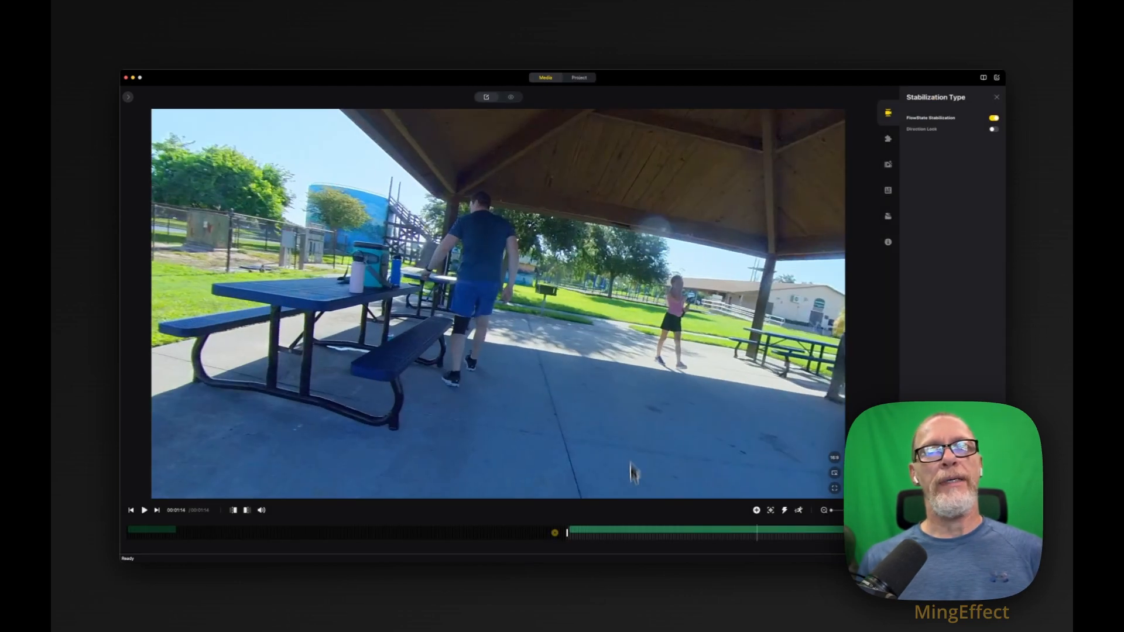
Set the tracked segment's Ultra Wide view to a 48.8° field of view and 0.30 distortion, checking the framing near its start.
click(572, 535)
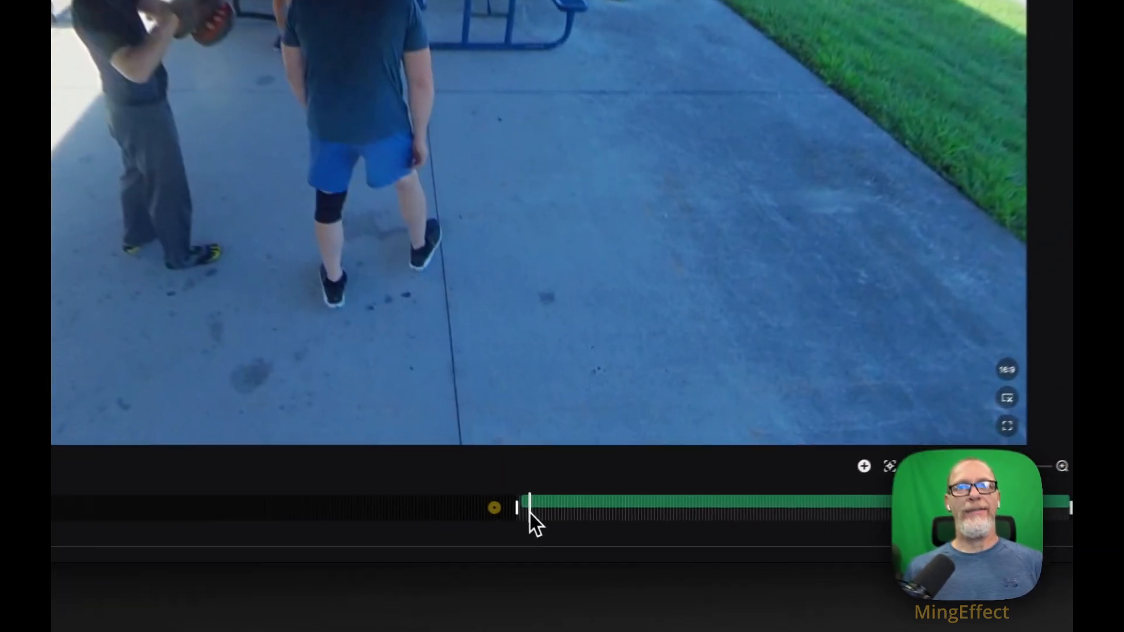
mouse_move(529, 513)
mouse_down()
mouse_move(606, 503)
mouse_move(529, 511)
mouse_up()
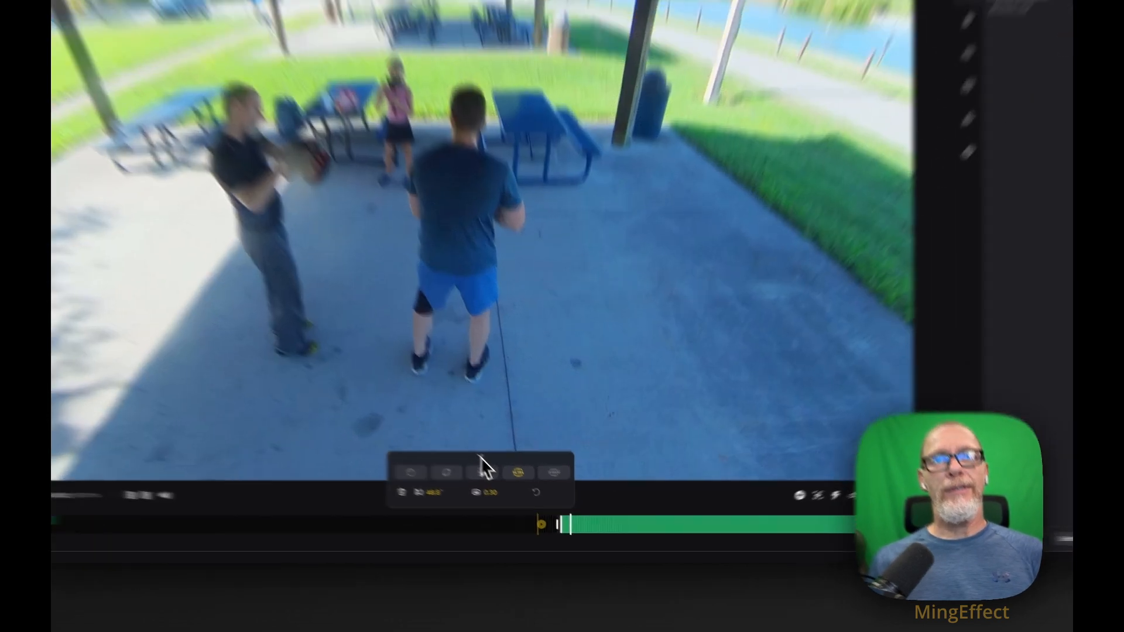
click(508, 480)
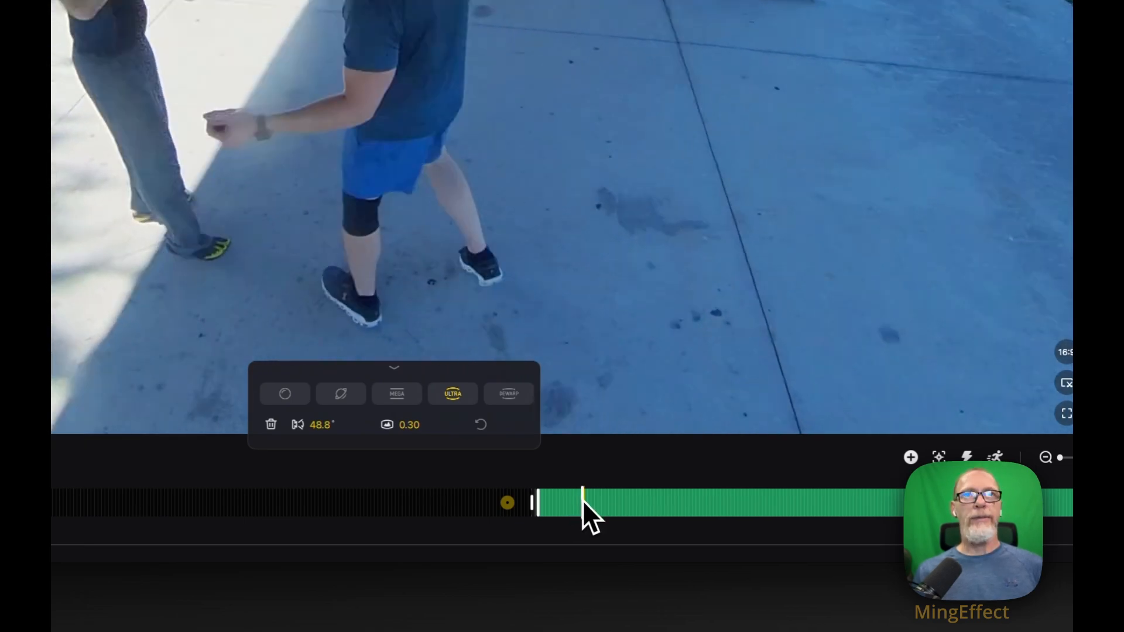
click(582, 500)
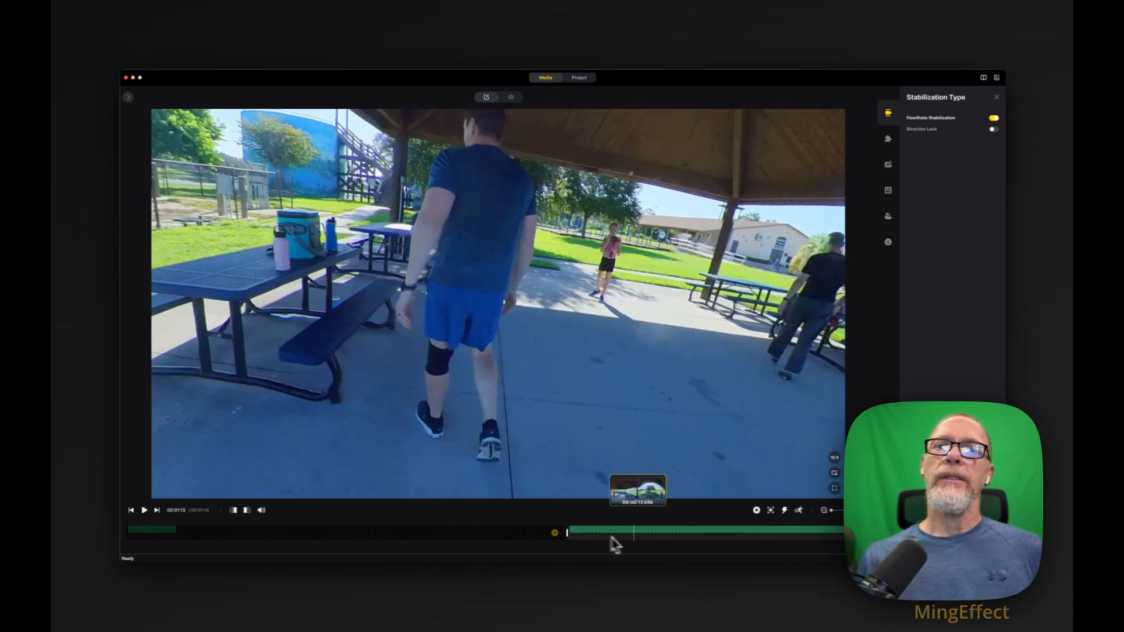
About 9 seconds into the tracked segment, try MegaView and Ultra Wide with a 49.9° field of view.
click(607, 529)
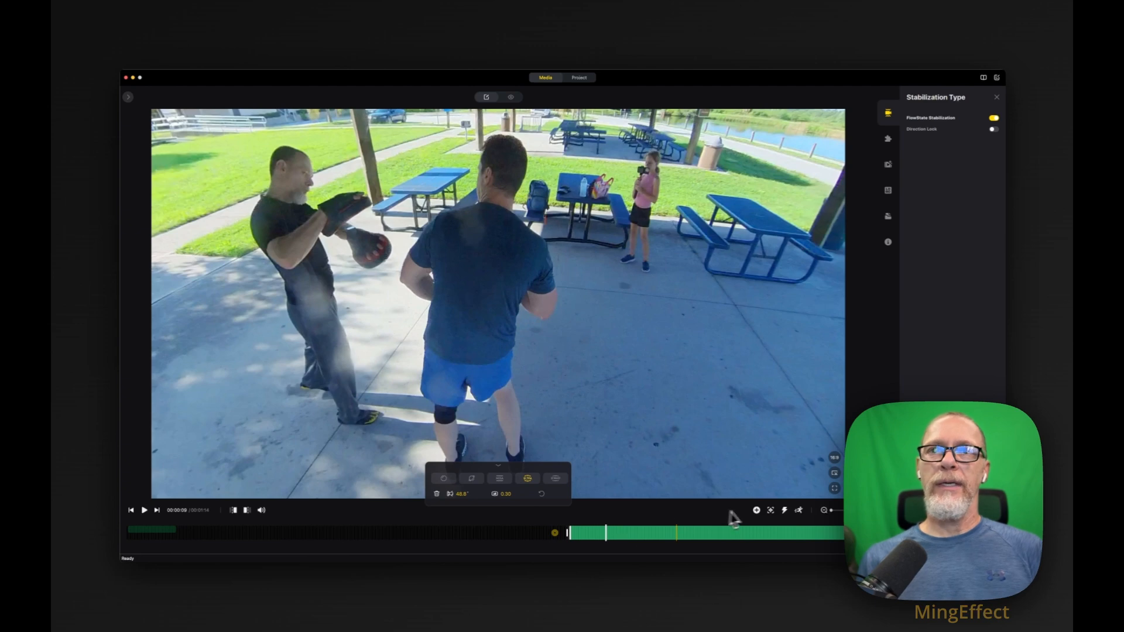
click(501, 486)
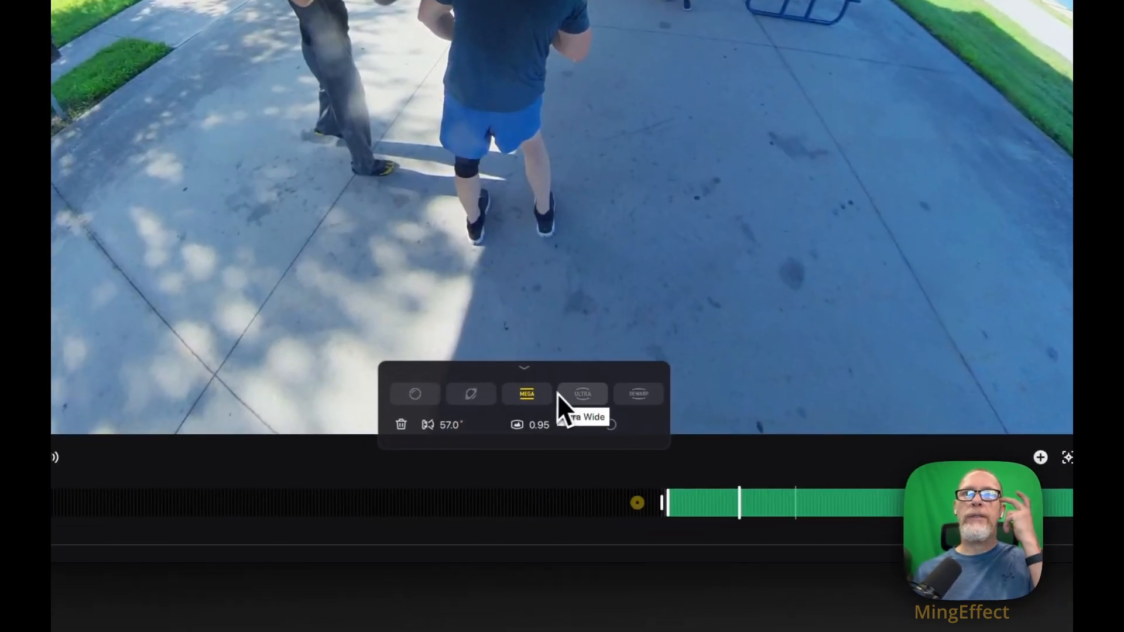
click(583, 395)
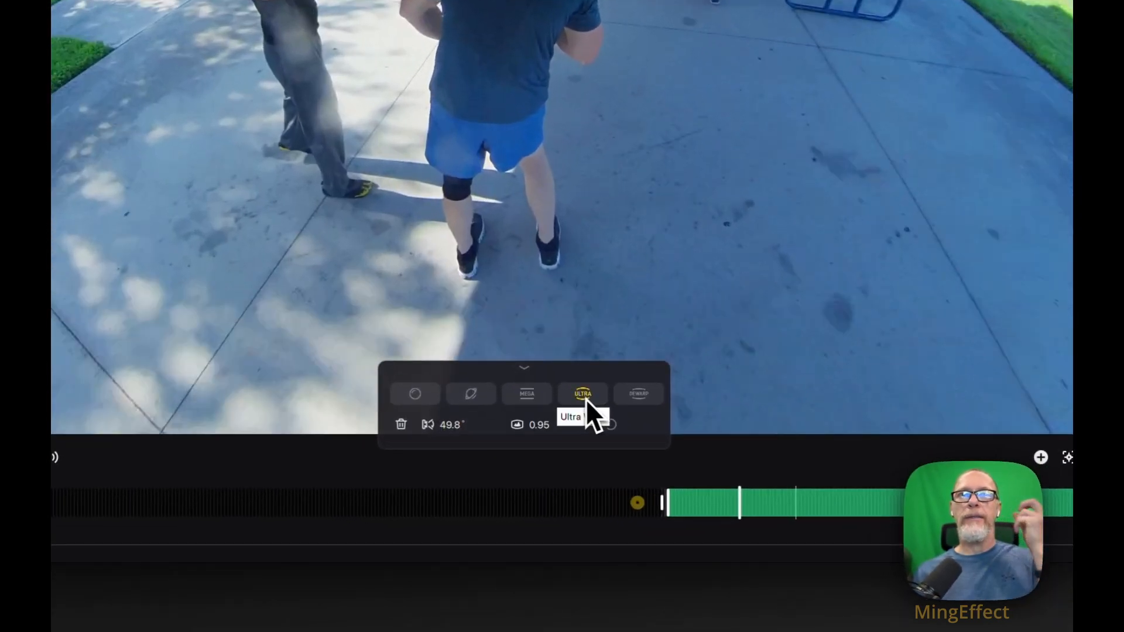
click(456, 424)
click(347, 414)
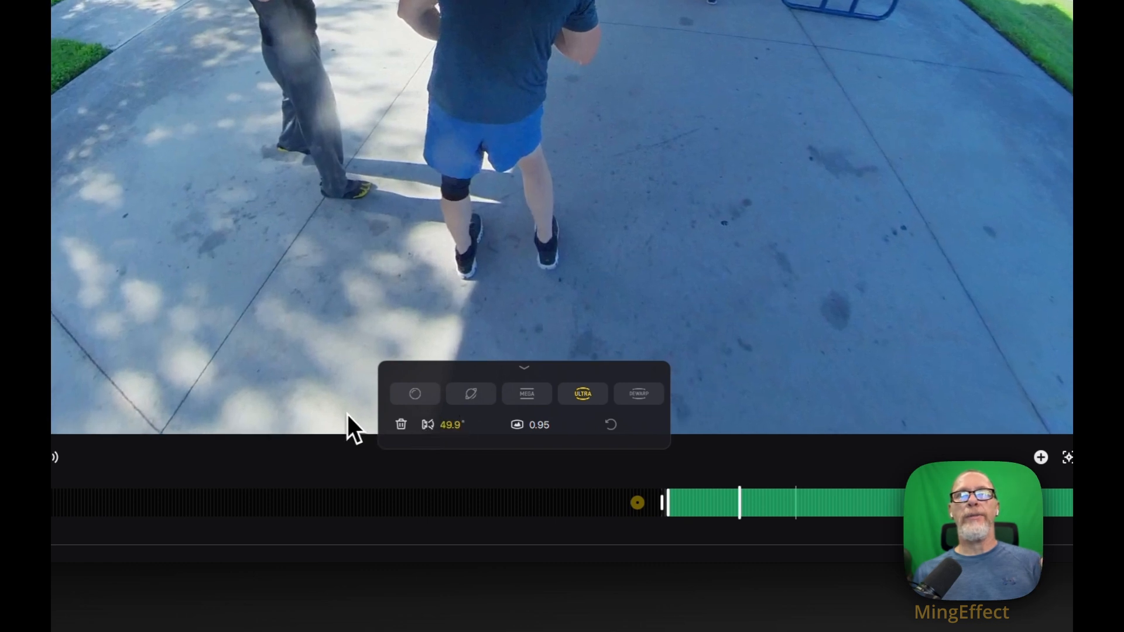
Try the tiny planet and Ultra Wide views on the tracked segment and settle on the Dewarp view.
click(472, 395)
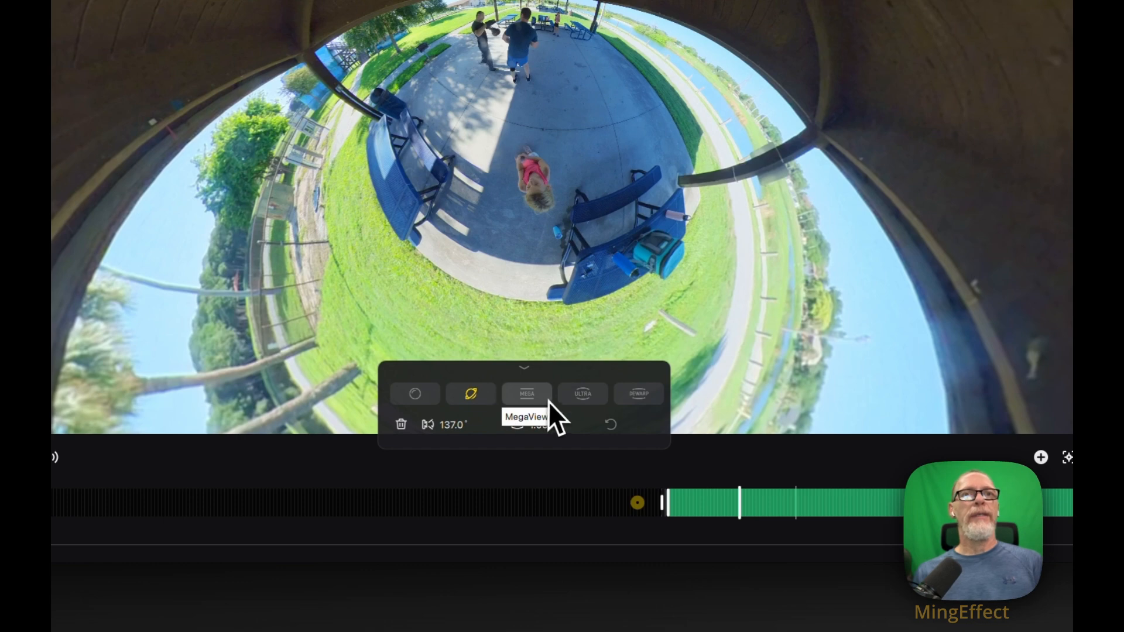
click(581, 398)
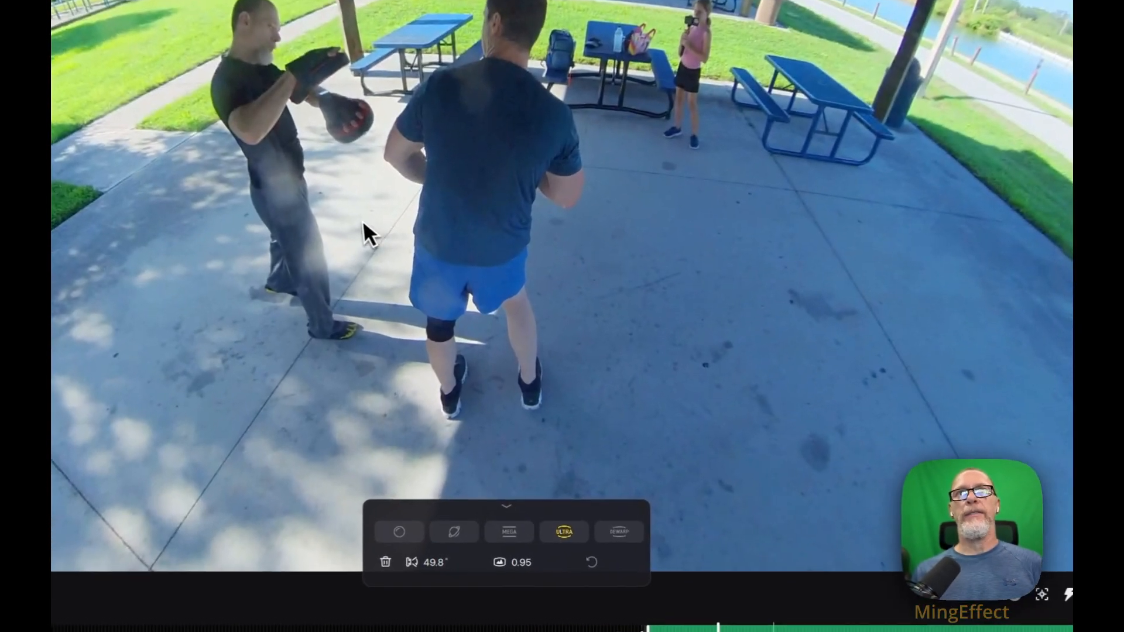
drag(370, 234, 700, 237)
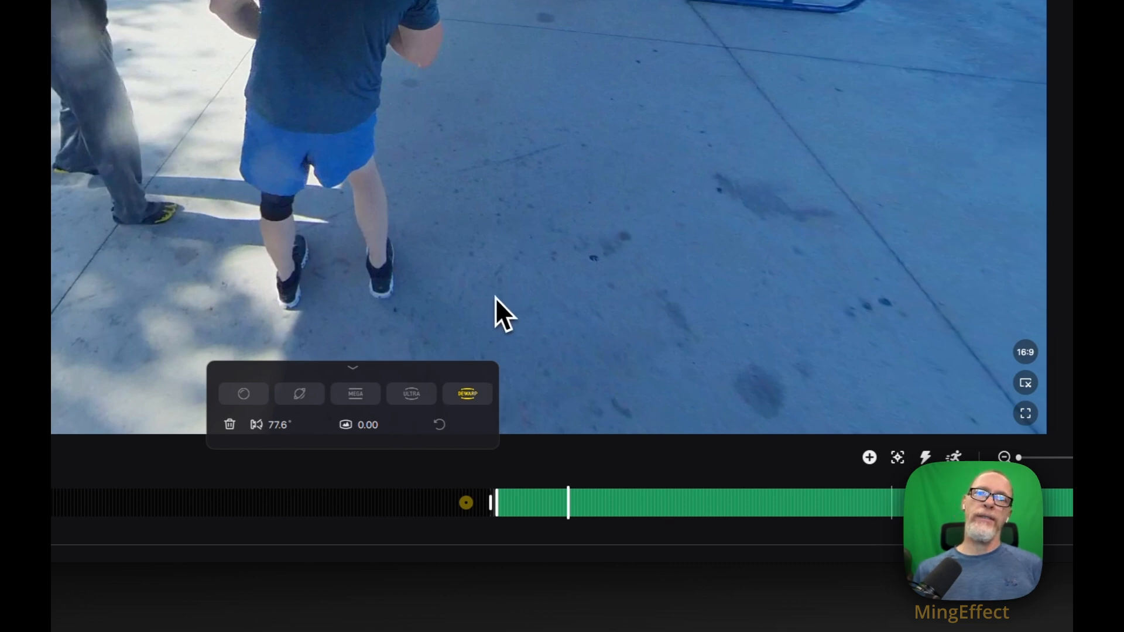
Examine the Dewarp framing of the tracked man at several points along the tracked segment.
click(675, 504)
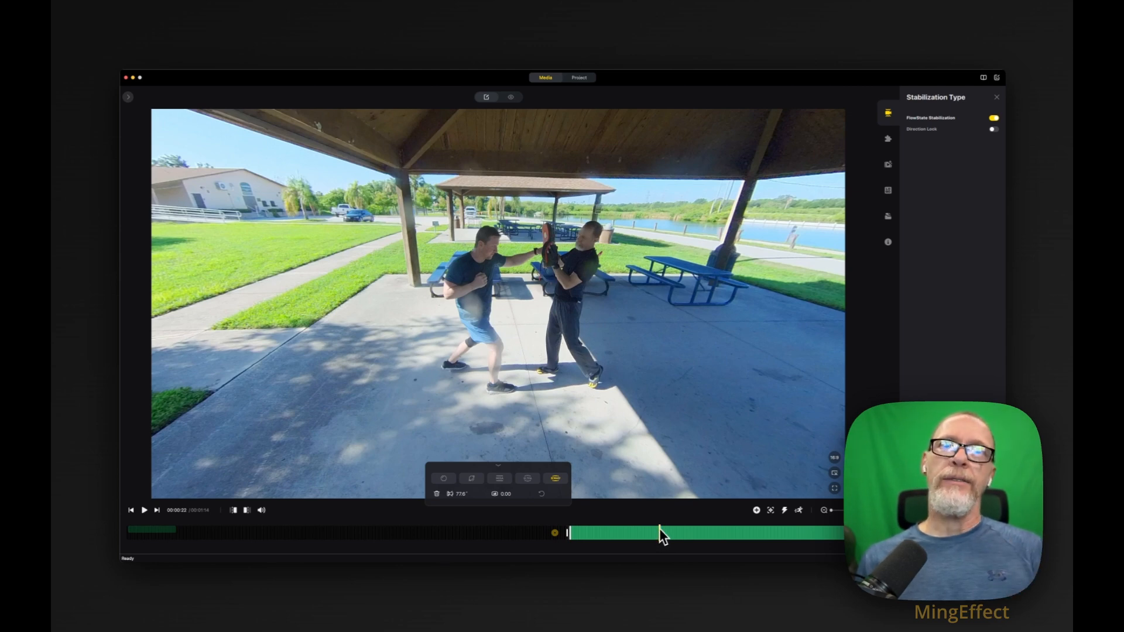
click(659, 530)
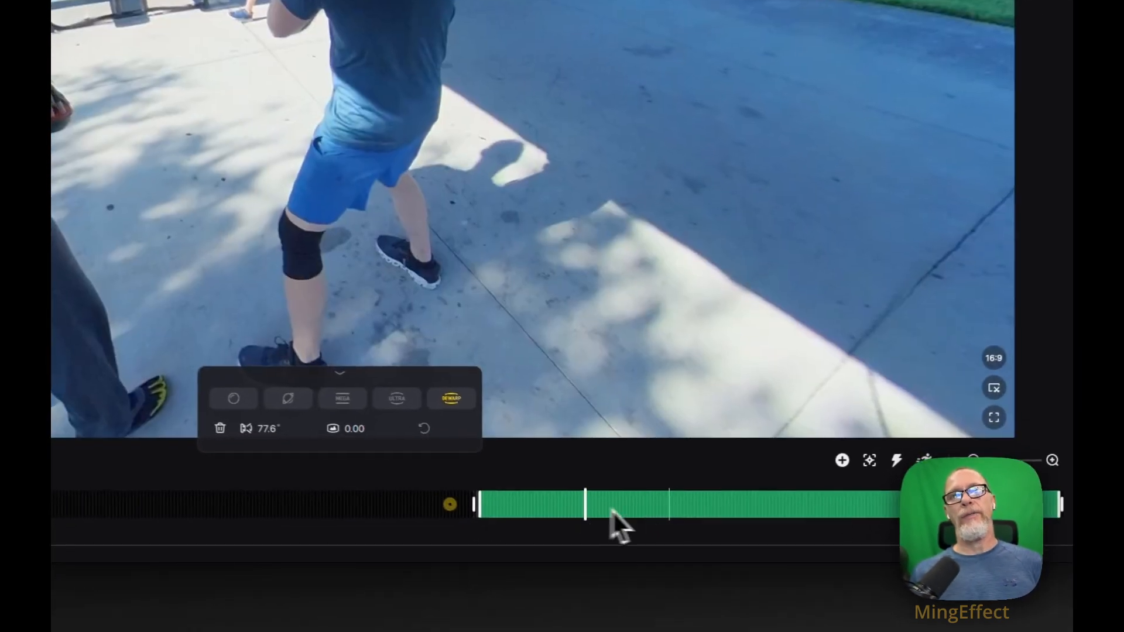
click(682, 509)
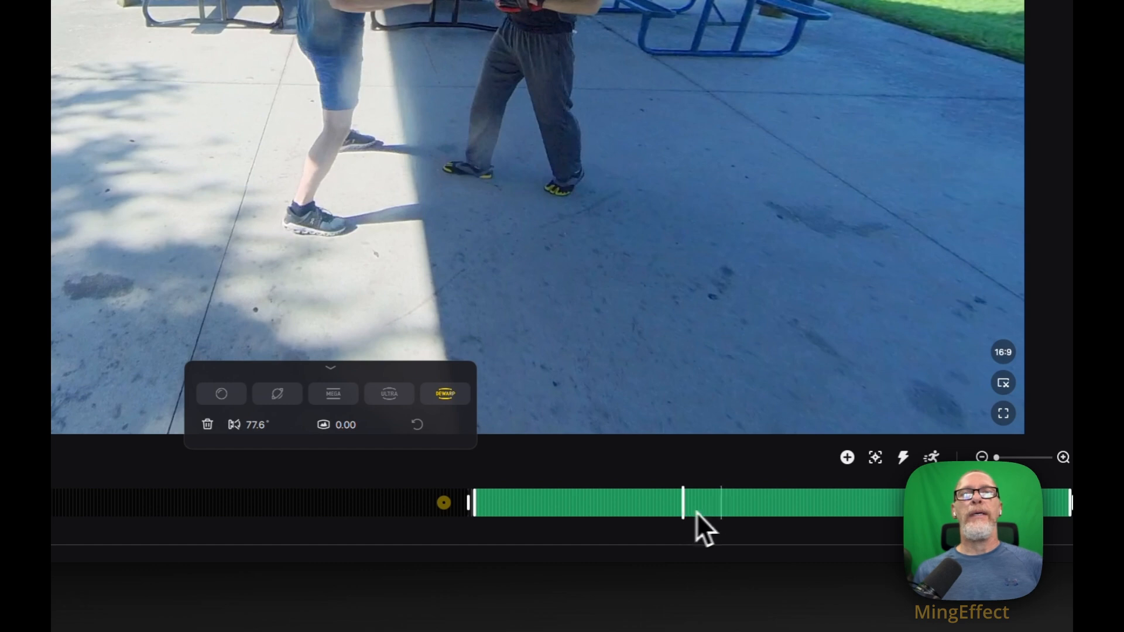
Play parts of the tracked segment to check how the Dewarp view follows the two sparring men.
click(728, 508)
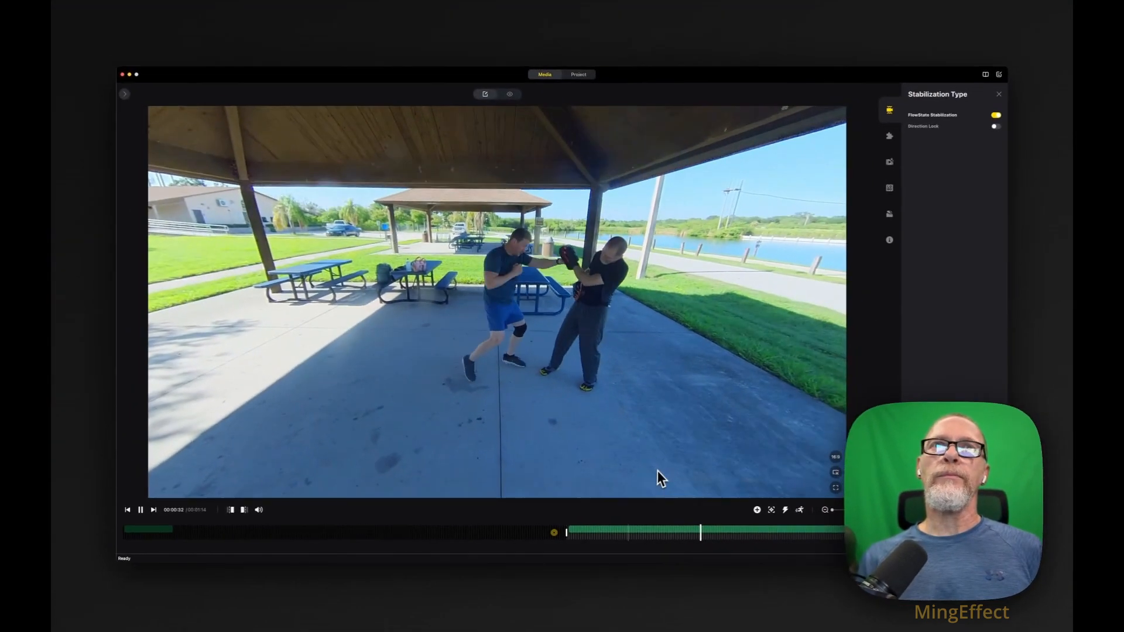
click(652, 528)
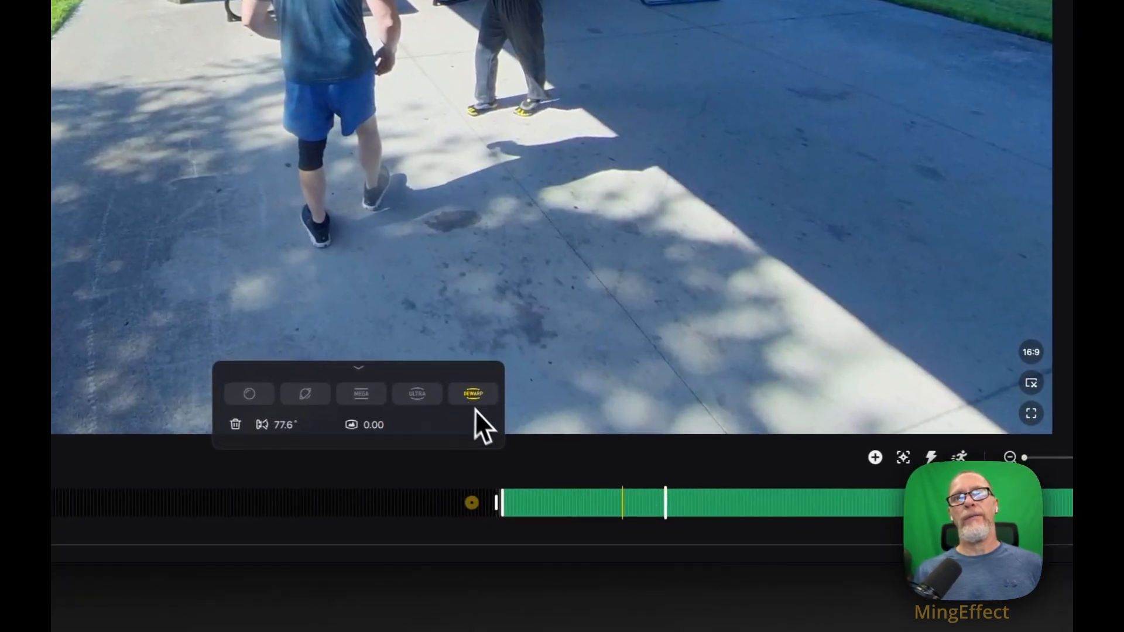
click(664, 398)
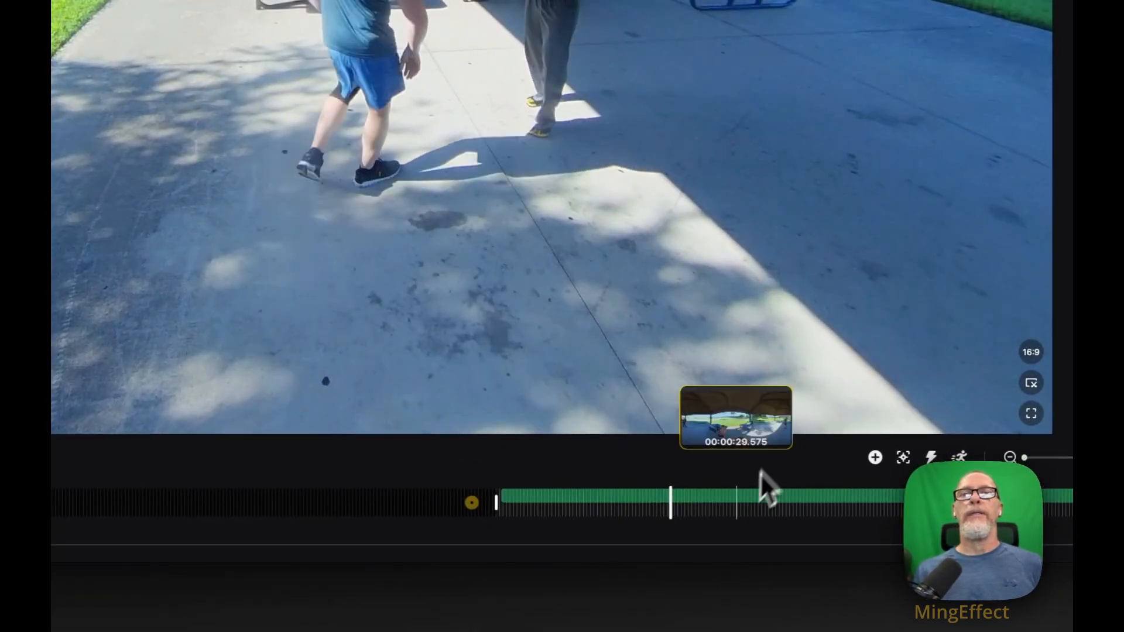
Set the tracked segment's Dewarp field of view to 57.4° and check the closer framing further into the segment.
click(736, 495)
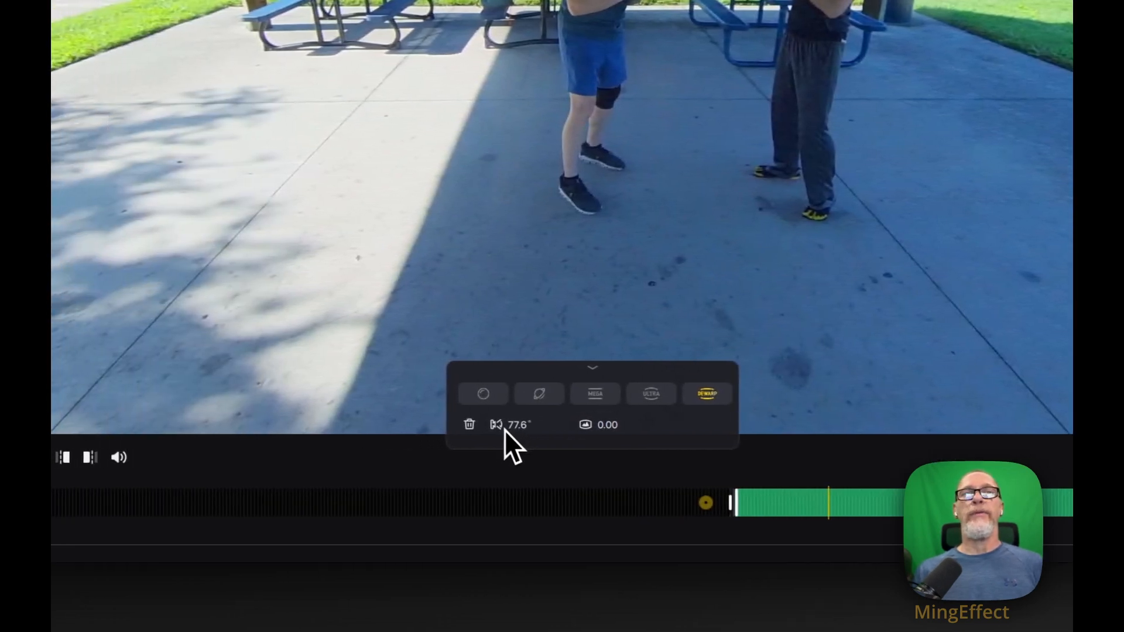
drag(511, 424, 399, 410)
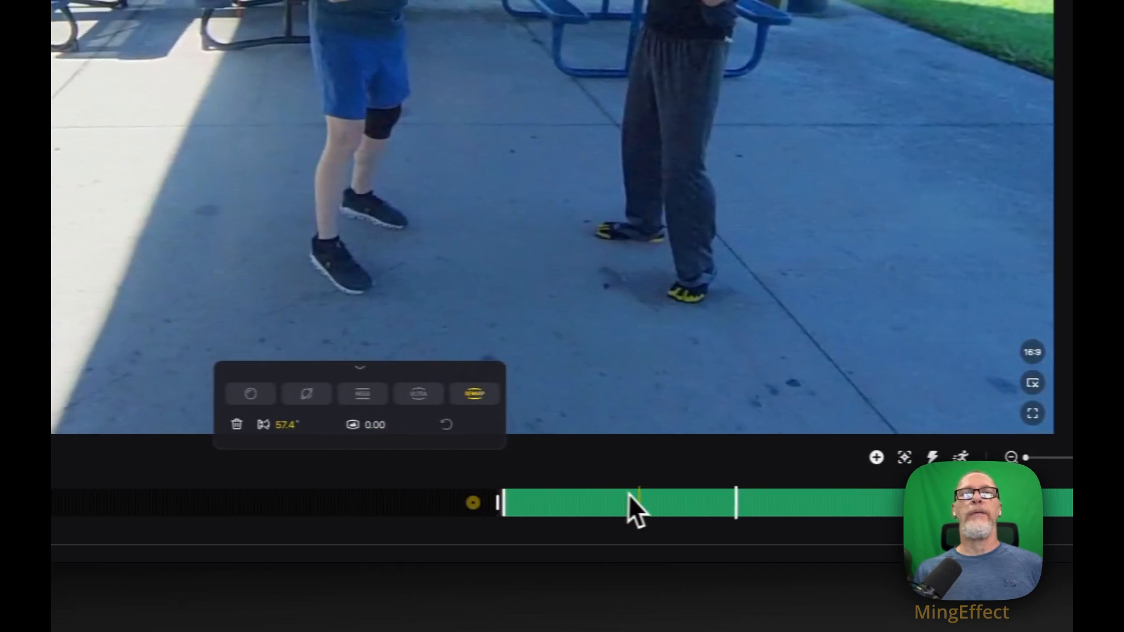
click(860, 503)
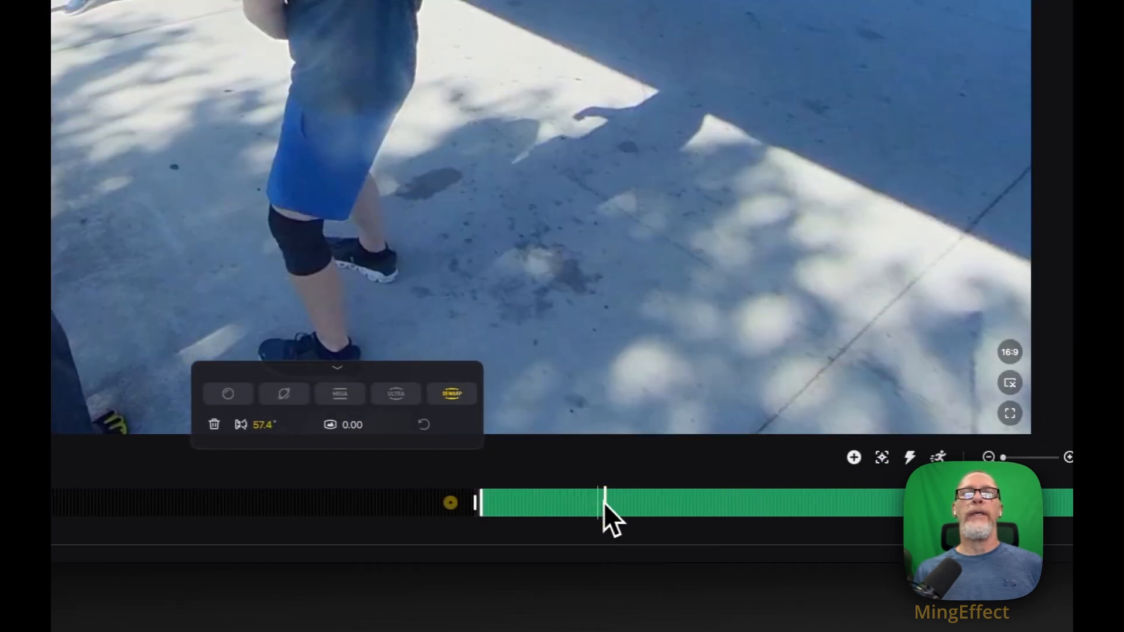
Play back the tracked segment from near its start to review the tighter Dewarp framing, stopping at about 46 seconds.
drag(603, 502, 516, 503)
key(space)
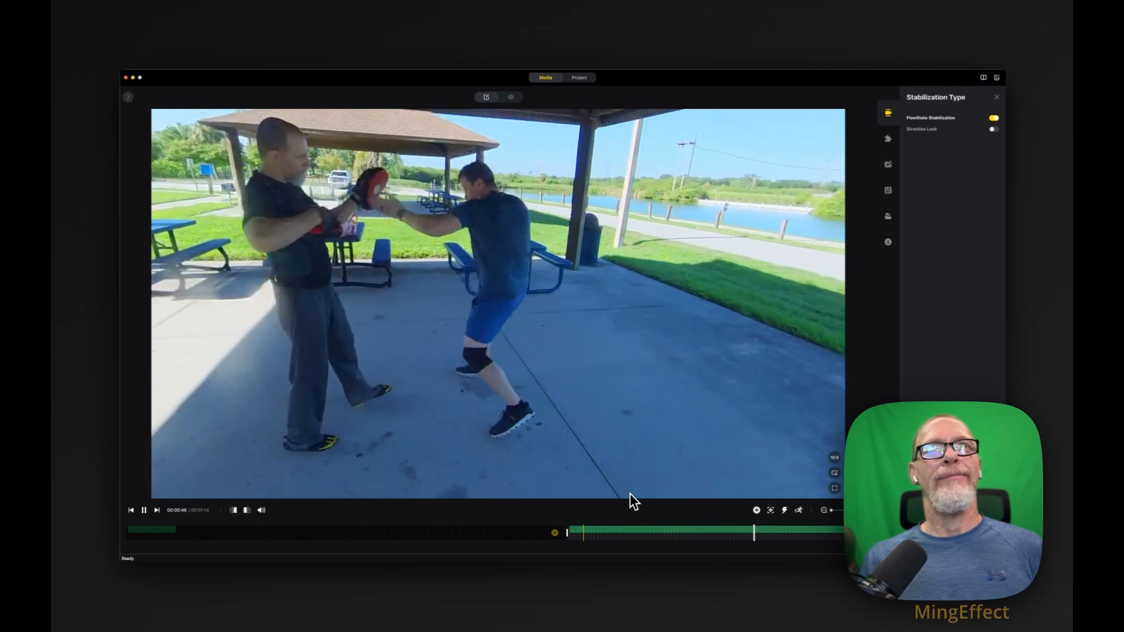
key(space)
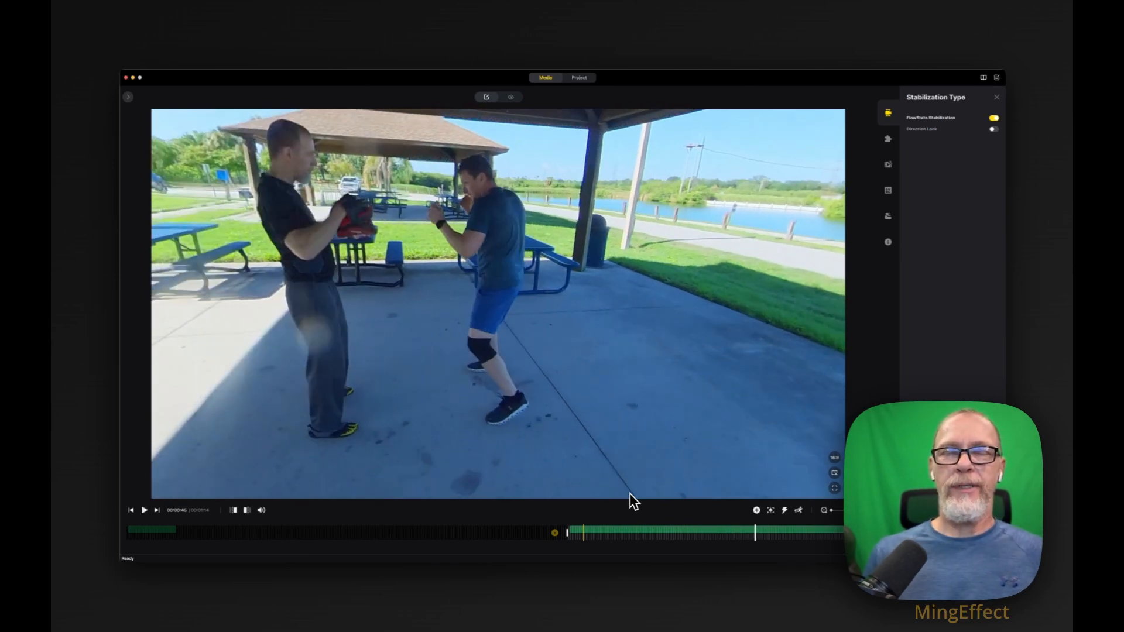